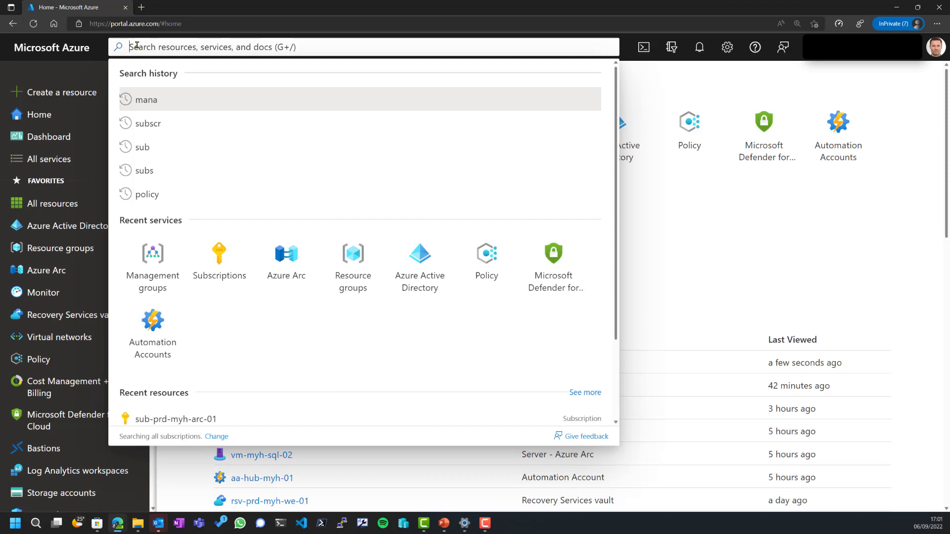
Step: Search the portal for management and open the Management groups service
type("m")
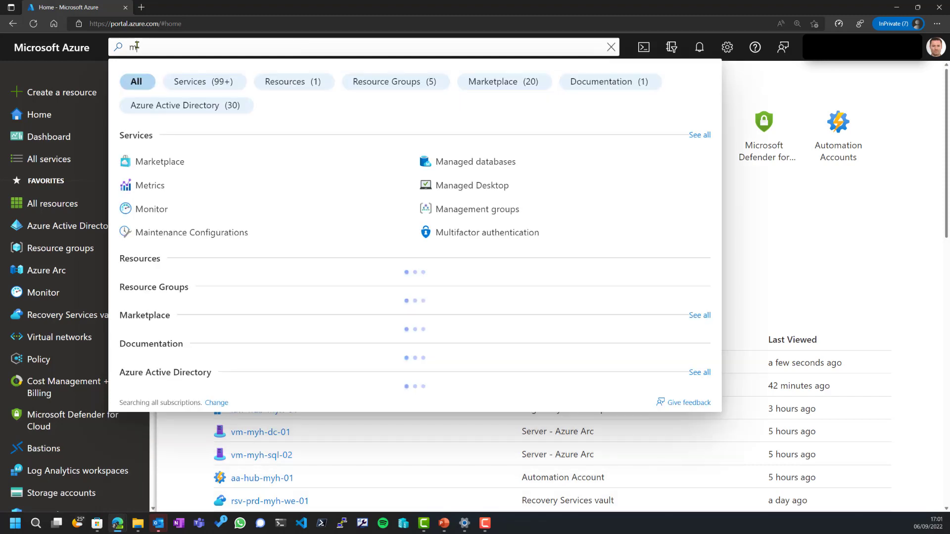
type("anagement")
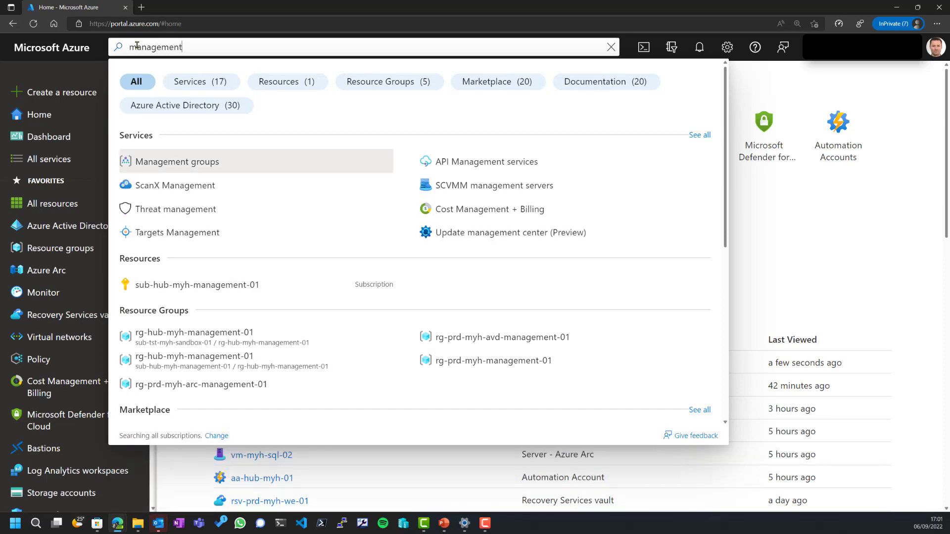
left_click(174, 165)
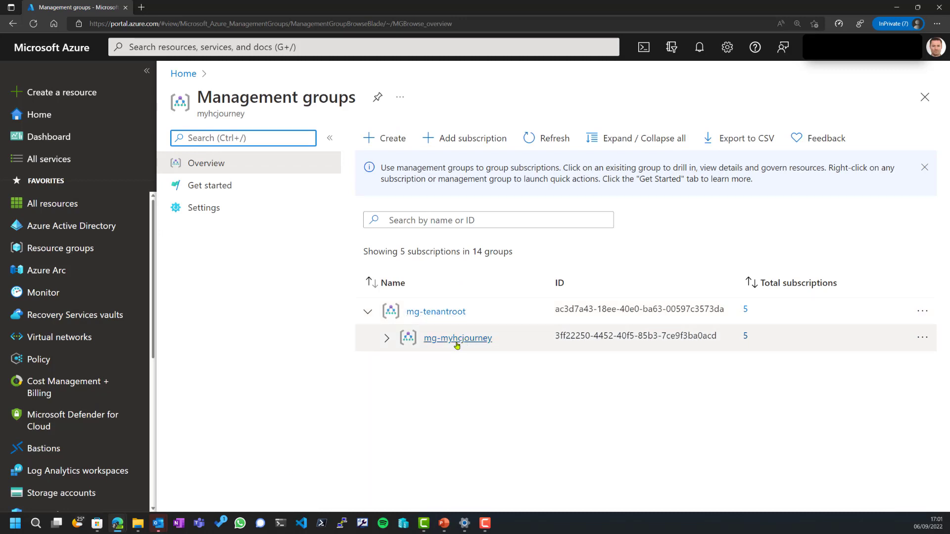
Step: Expand mg-myhcjourney, mg-myh-landingzones and mg-myh-arc in the management group hierarchy, widening the Name column to show full names
left_click(386, 338)
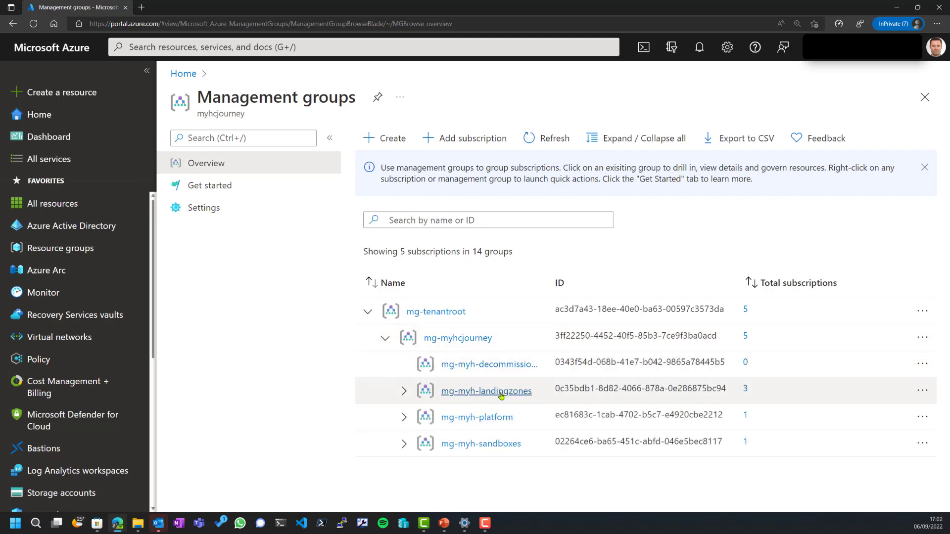
left_click_drag(545, 283, 613, 282)
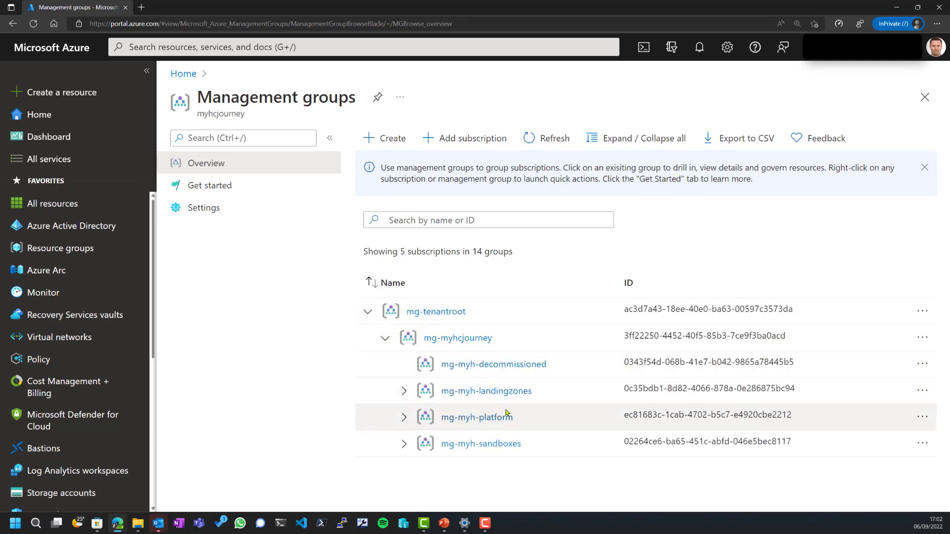
left_click(402, 391)
scroll(484, 313, "down", 2)
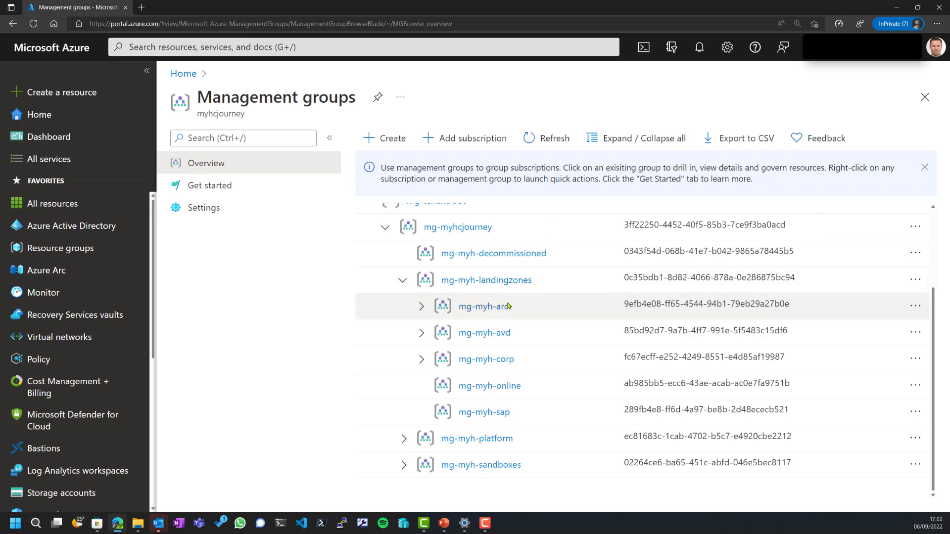
left_click(421, 307)
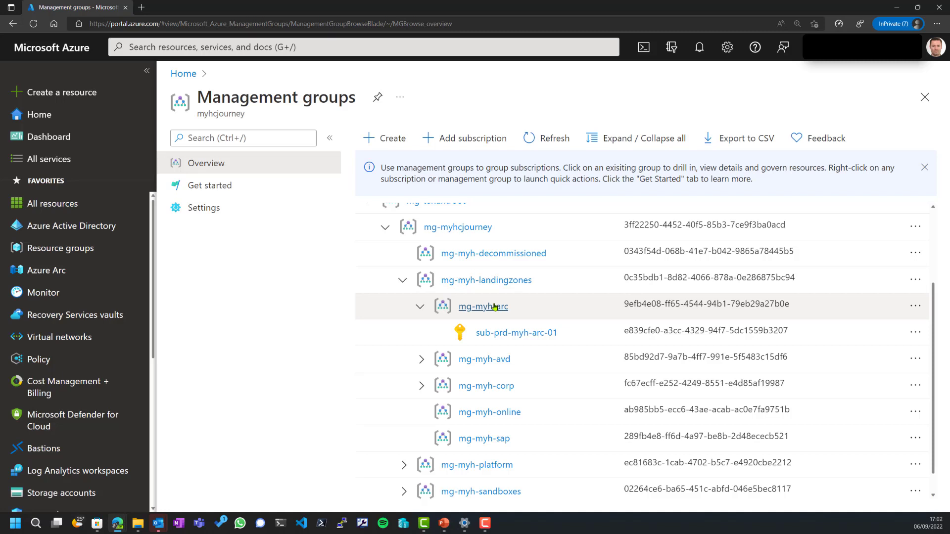
Step: Open the sub-prd-myh-arc-01 subscription and review its full list of resource groups
left_click(529, 334)
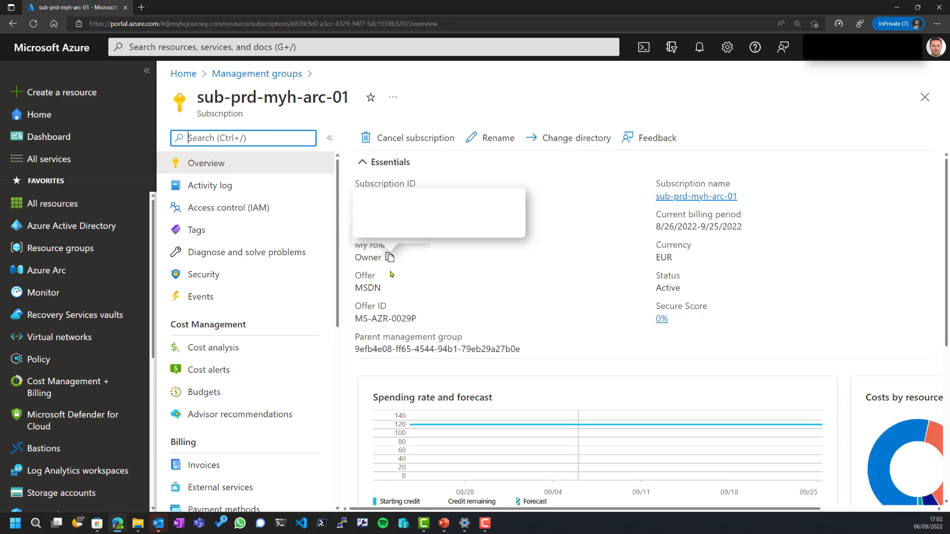
scroll(278, 304, "down", 3)
scroll(280, 306, "down", 1)
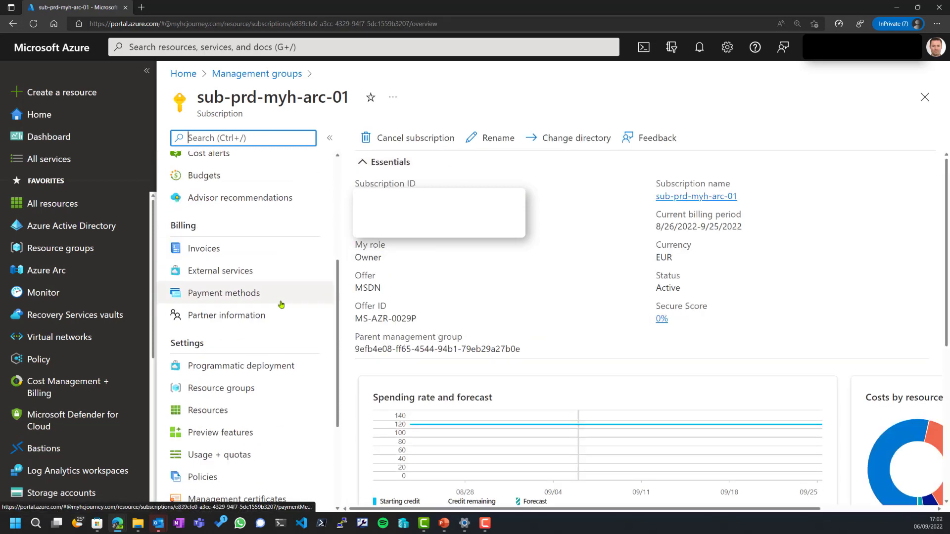
left_click(230, 390)
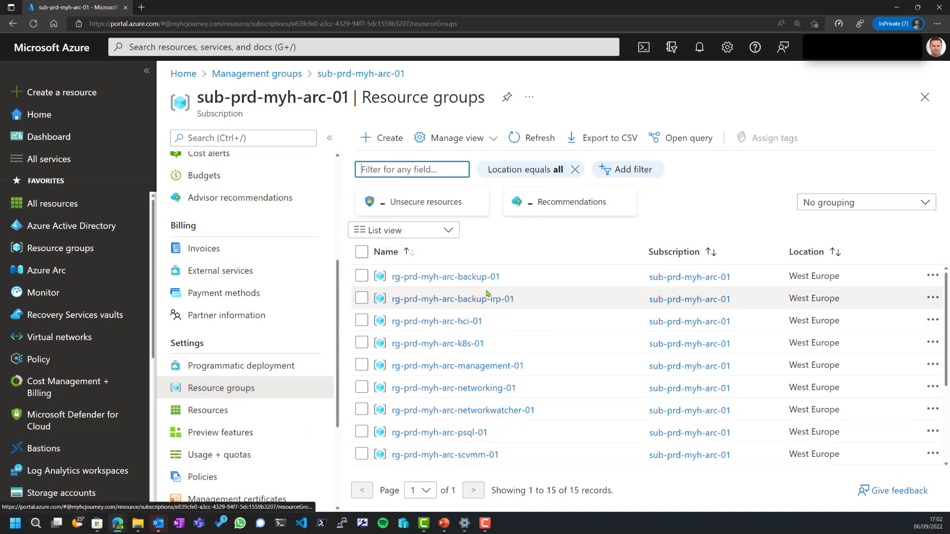
mouse_move(484, 299)
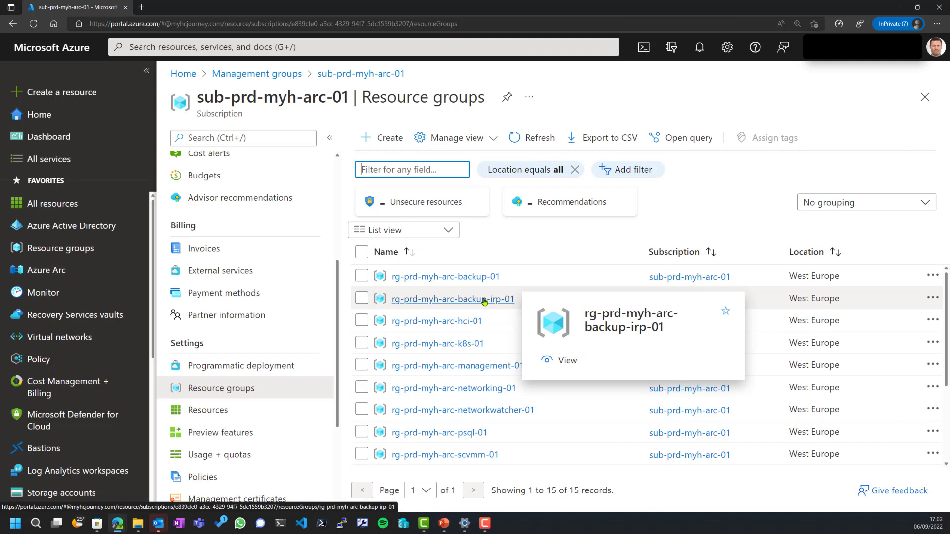
scroll(492, 379, "down", 2)
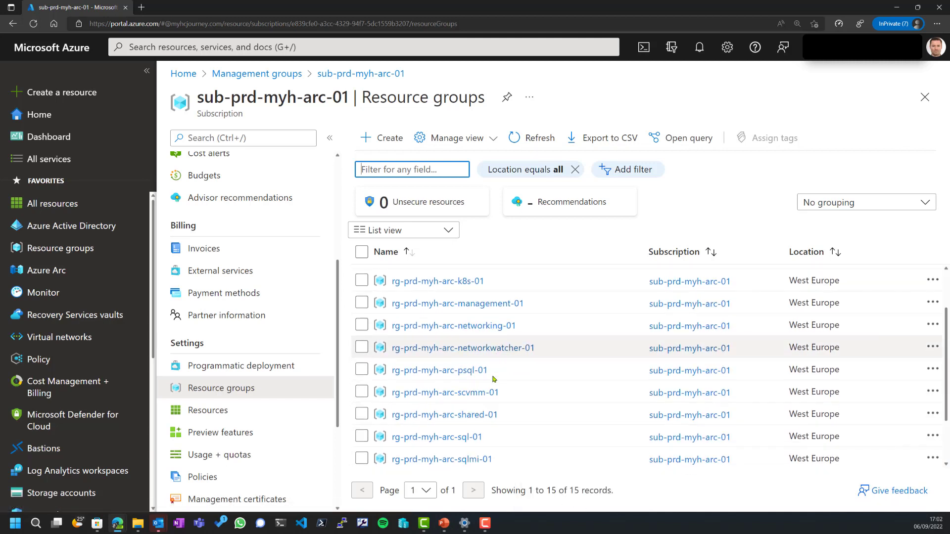
scroll(493, 380, "down", 1)
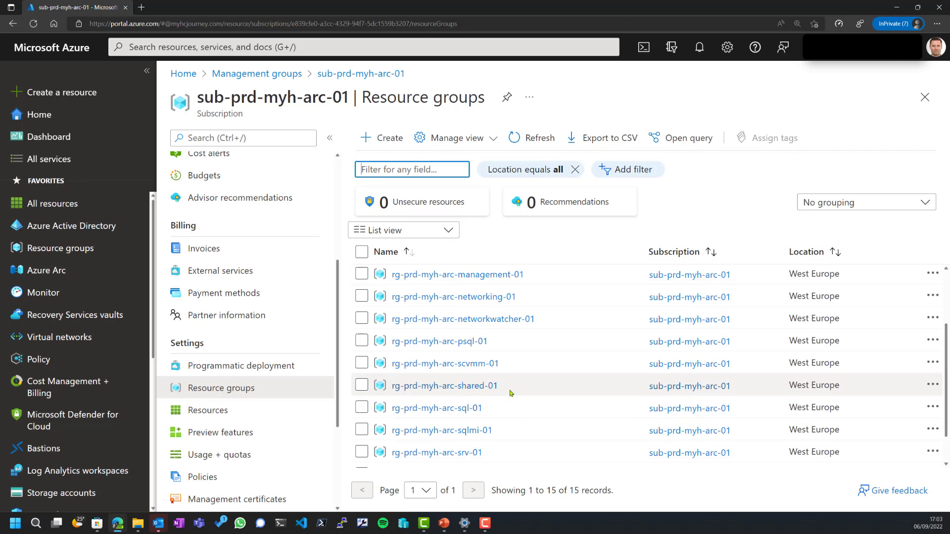
scroll(520, 381, "down", 2)
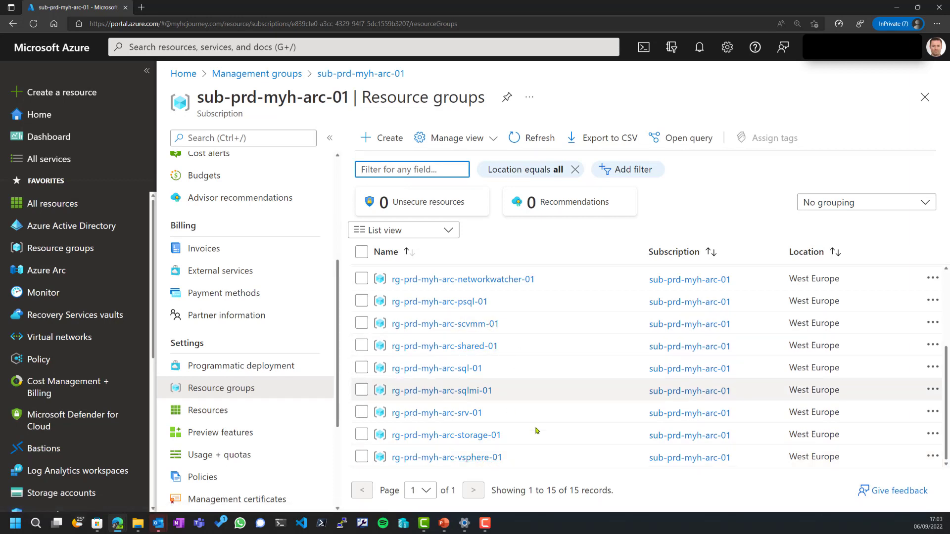
scroll(535, 431, "up", 3)
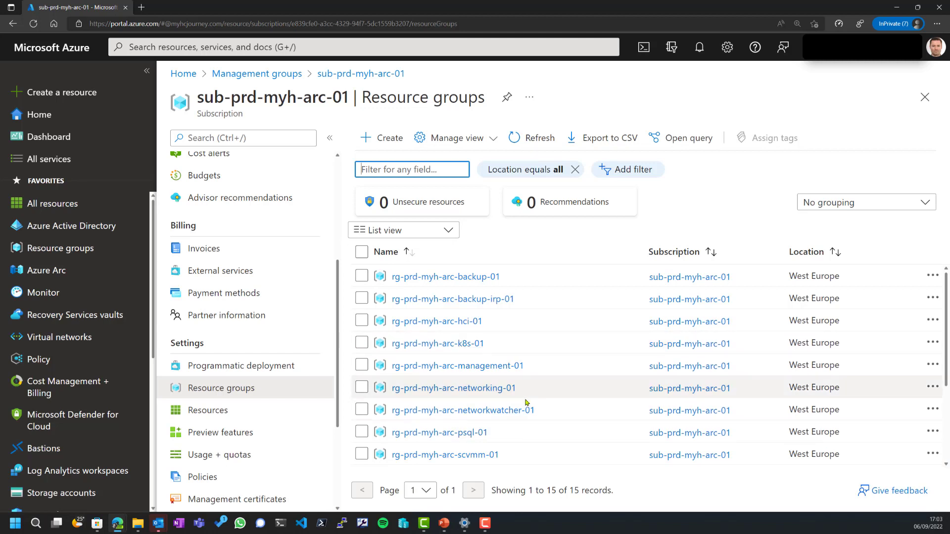
Step: Open the resource providers of the sub-prd-myh-arc-01 subscription and filter them by hybrid
scroll(268, 346, "down", 2)
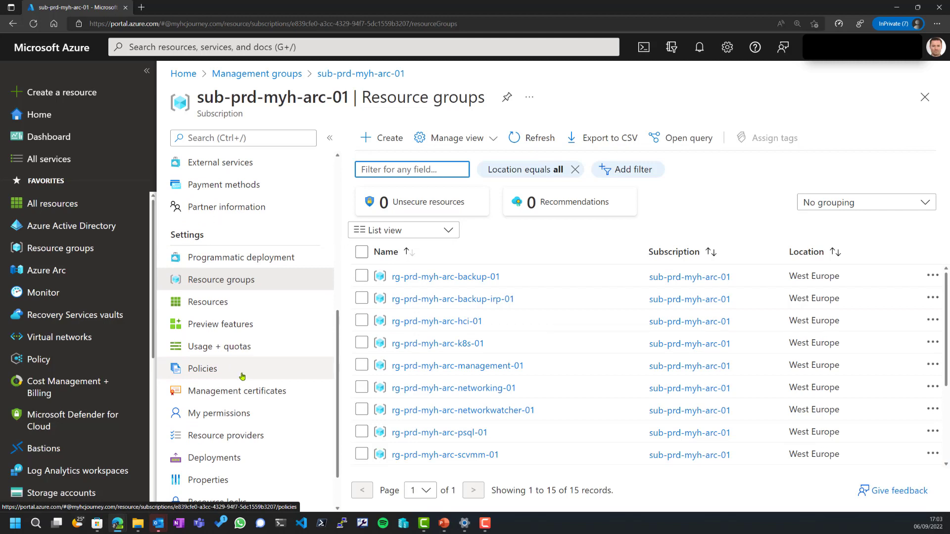
left_click(224, 435)
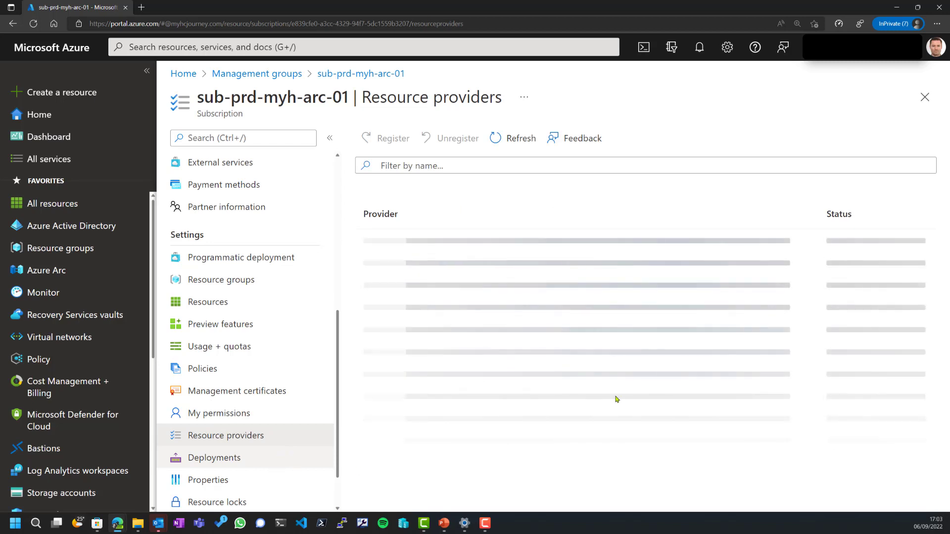
left_click(429, 166)
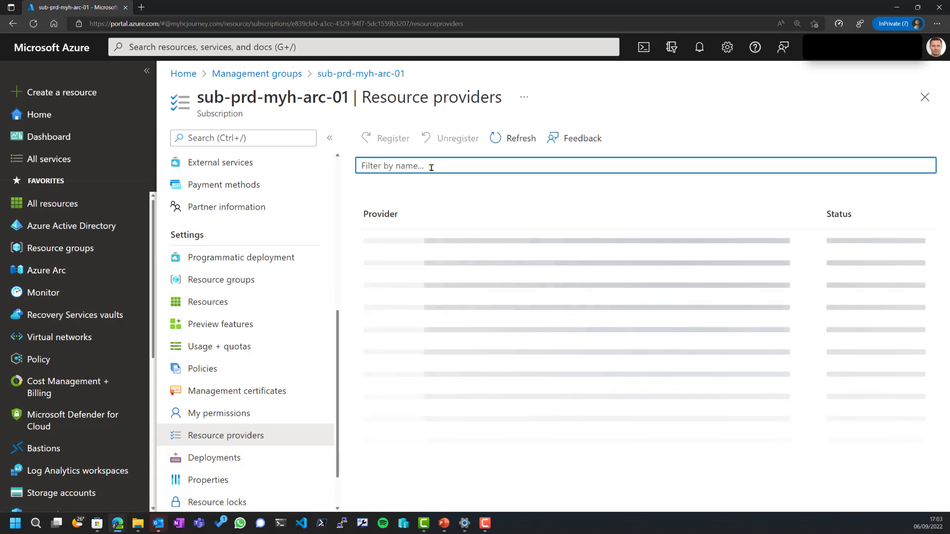
type("hybrid")
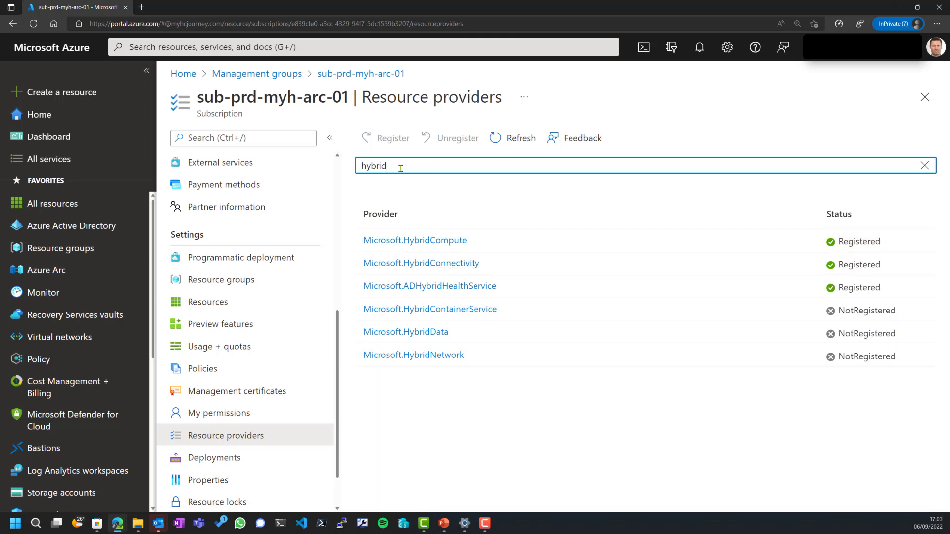
Step: Filter the resource providers by guest to check their registration status, and close the subscription
left_click_drag(400, 166, 312, 159)
type("guest")
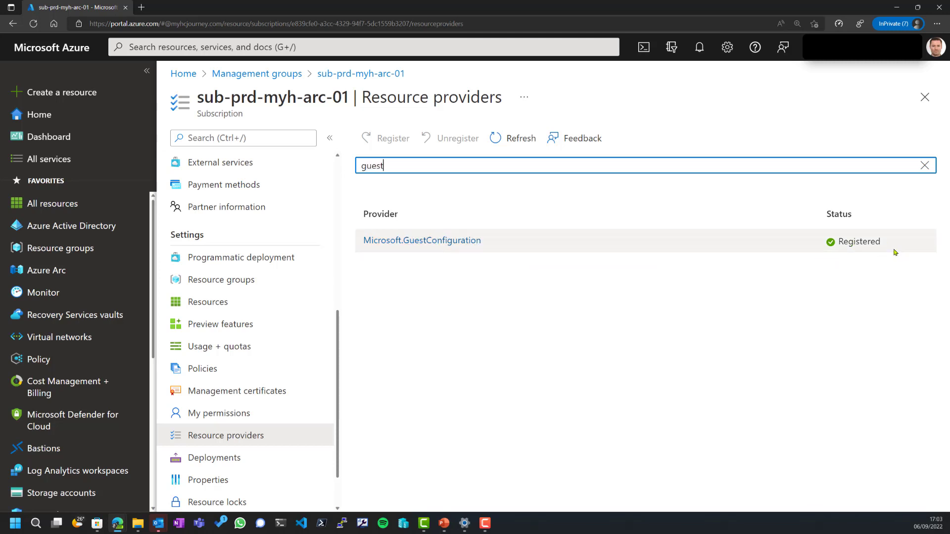
left_click(924, 97)
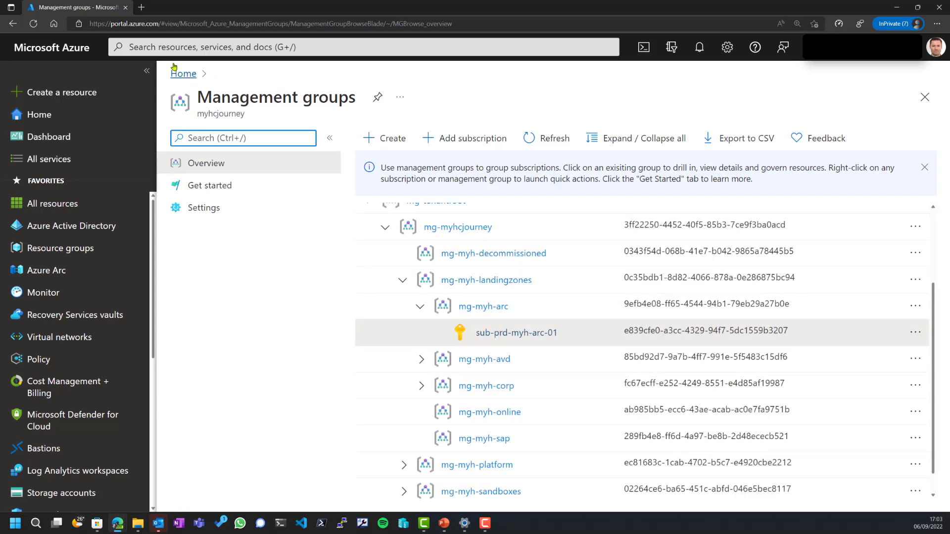
Step: Search the portal for arc and open the Azure Arc service
left_click(146, 47)
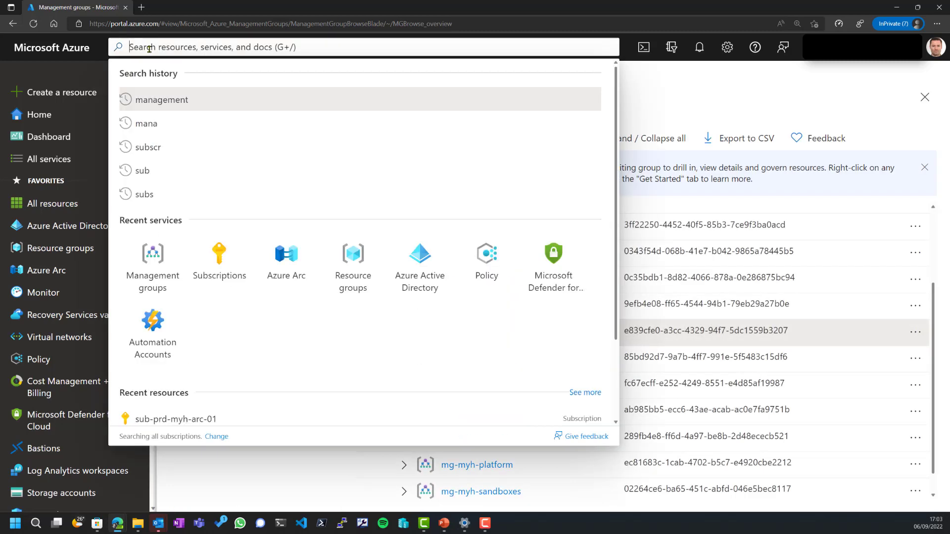
type("arc")
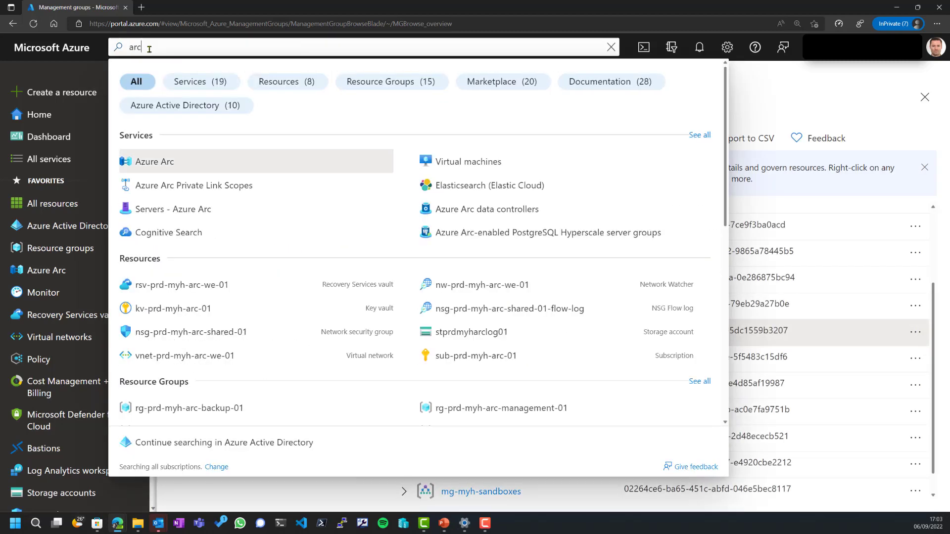
left_click(142, 164)
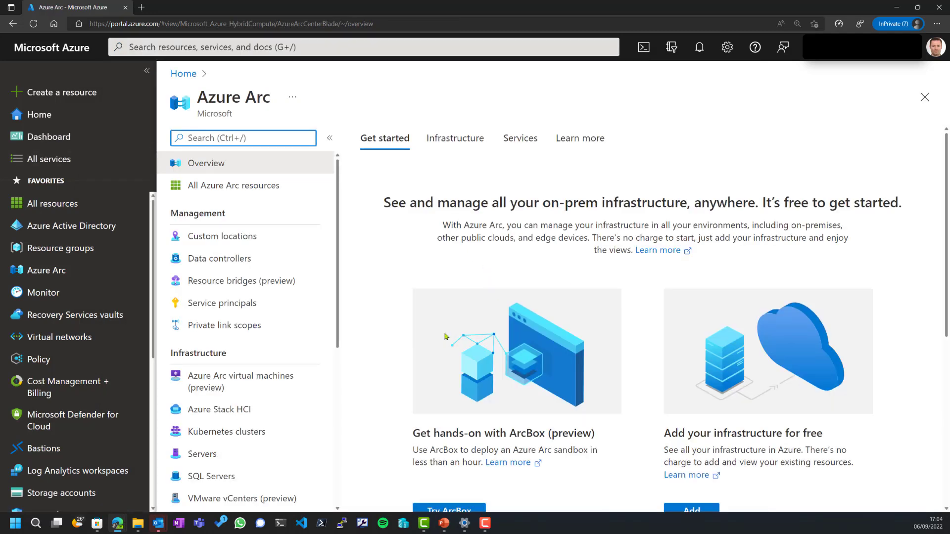
Step: View the available methods for adding servers from the Azure Arc infrastructure options, and close the page without adding any
left_click(452, 141)
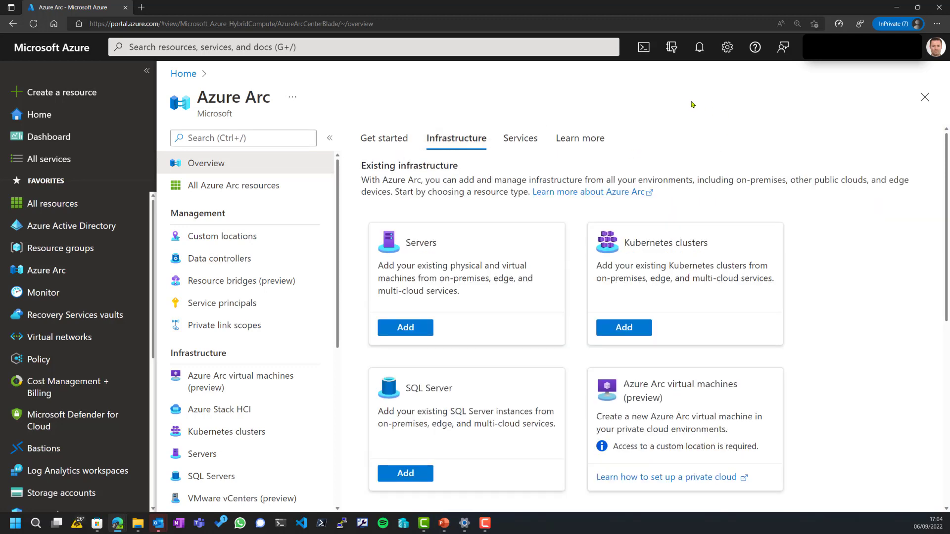
left_click(406, 326)
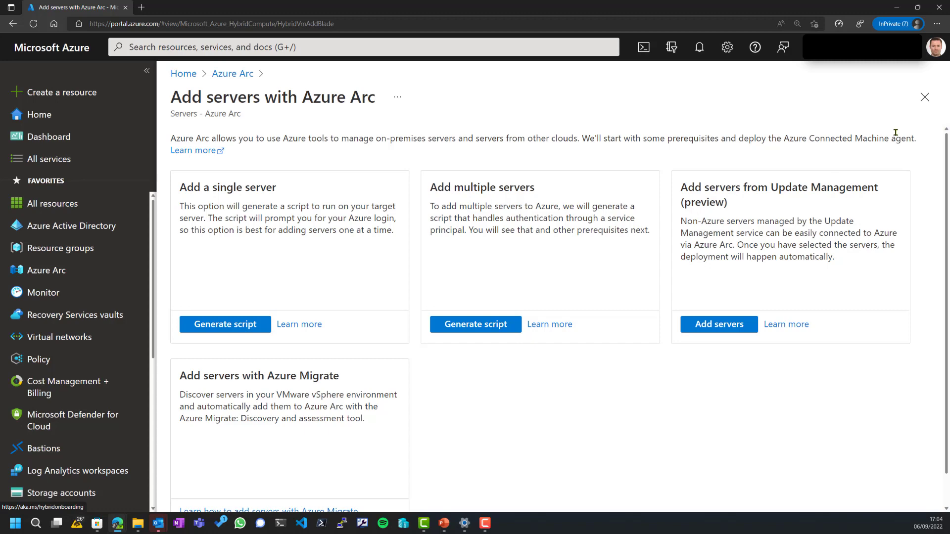
left_click(925, 97)
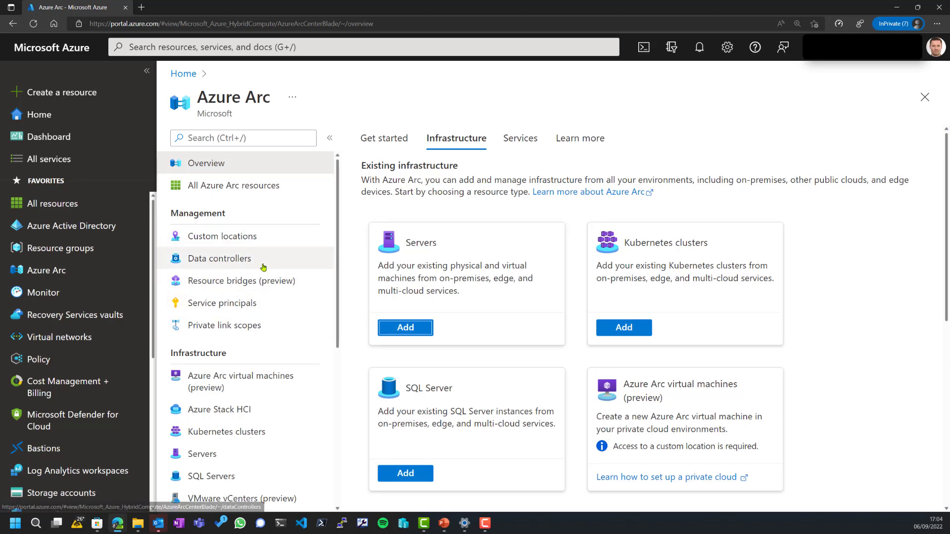
Step: Open the list of Azure Arc servers and review all its columns through to Operating system
scroll(263, 267, "down", 2)
scroll(263, 267, "down", 2)
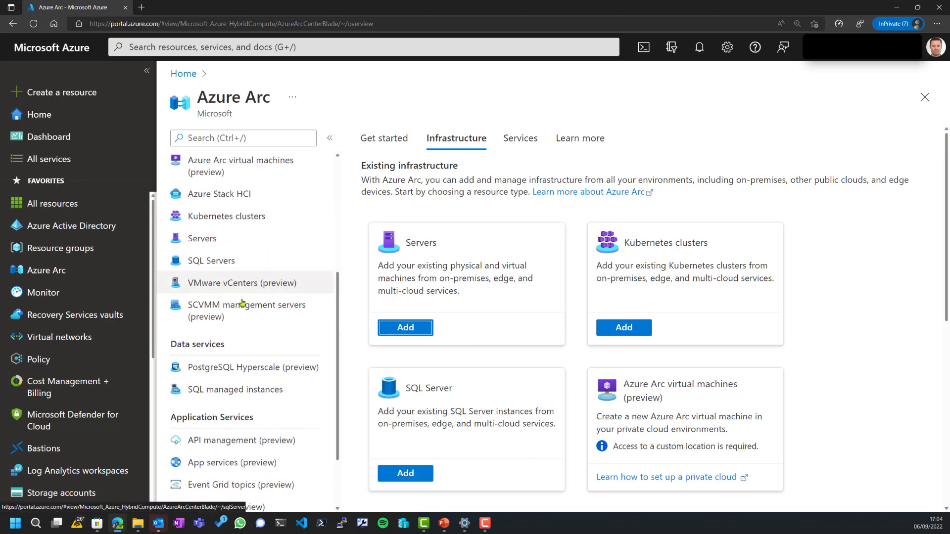
left_click(214, 238)
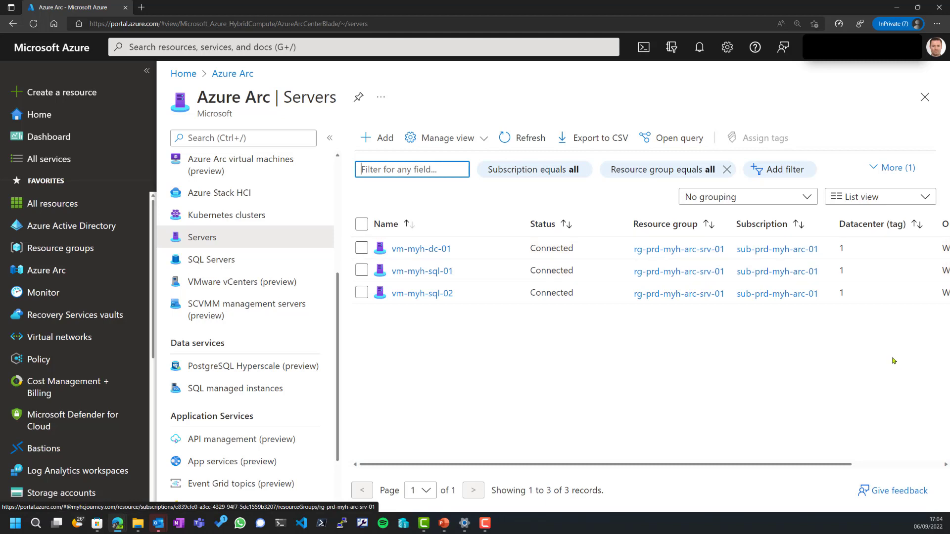
left_click_drag(795, 465, 891, 463)
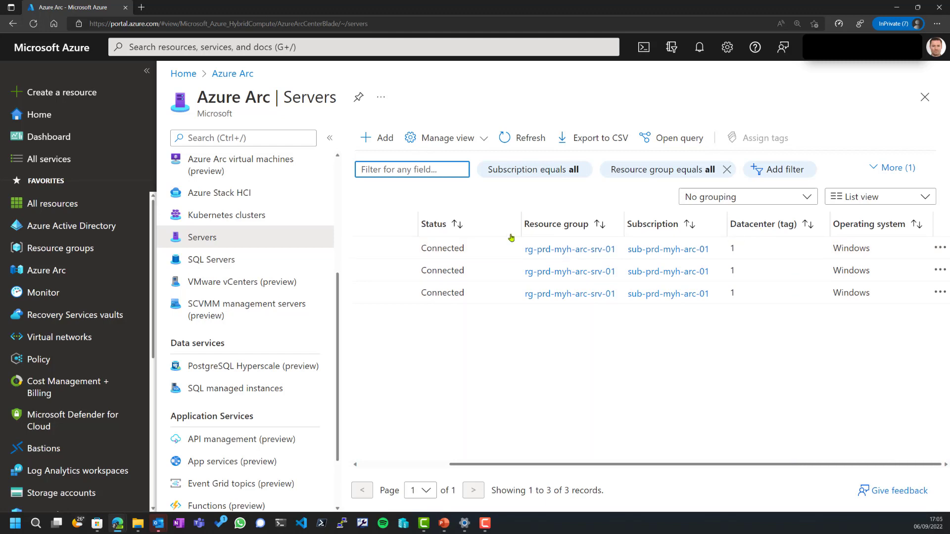
scroll(427, 249, "left", 3)
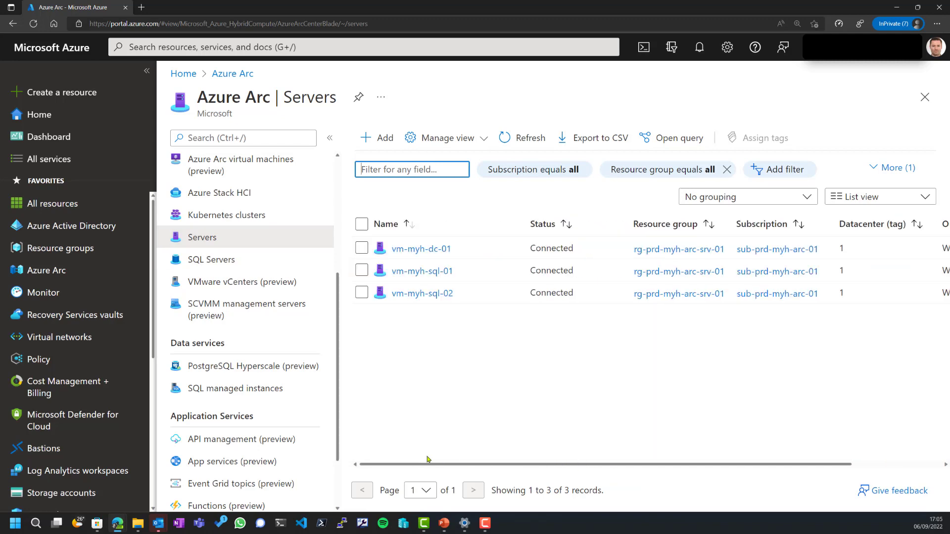
Step: Review the tags assigned to the vm-myh-dc-01 server and return to its overview
left_click(424, 250)
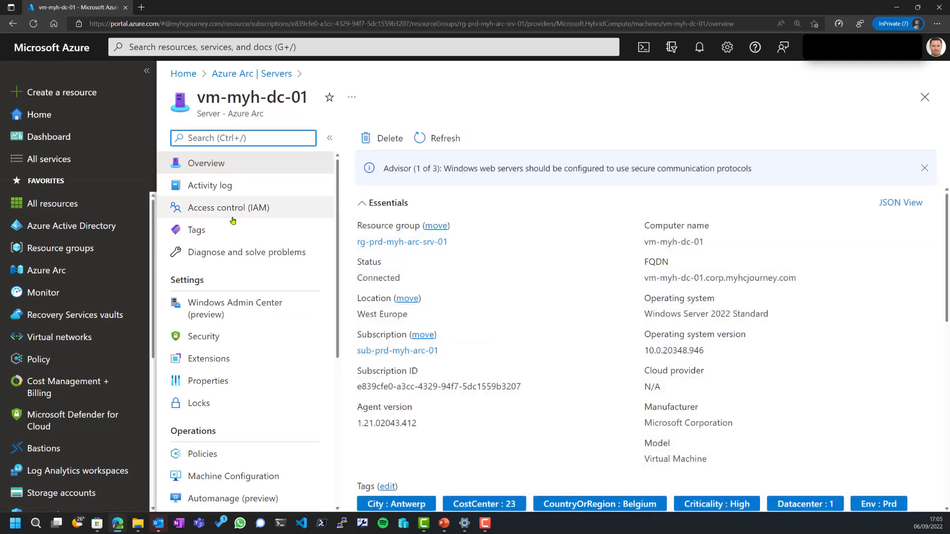
left_click(179, 228)
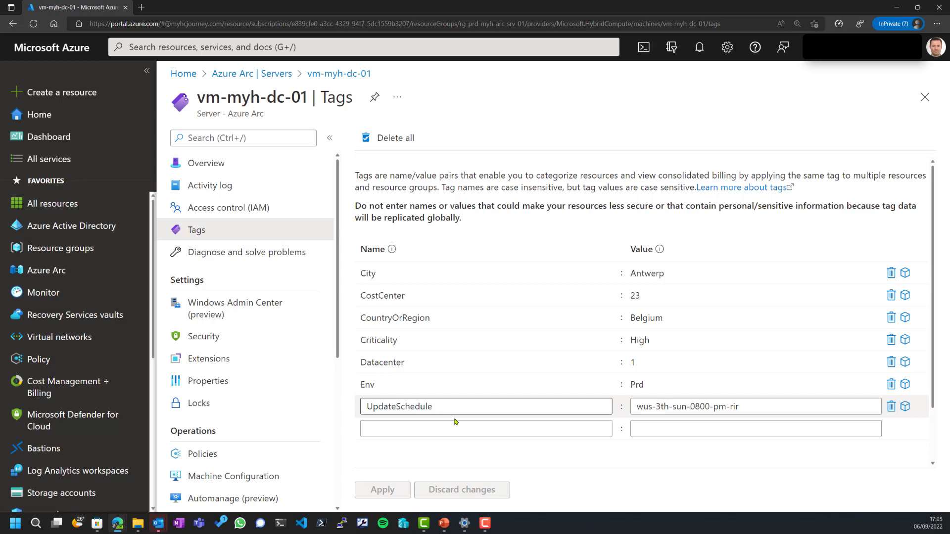
left_click(925, 97)
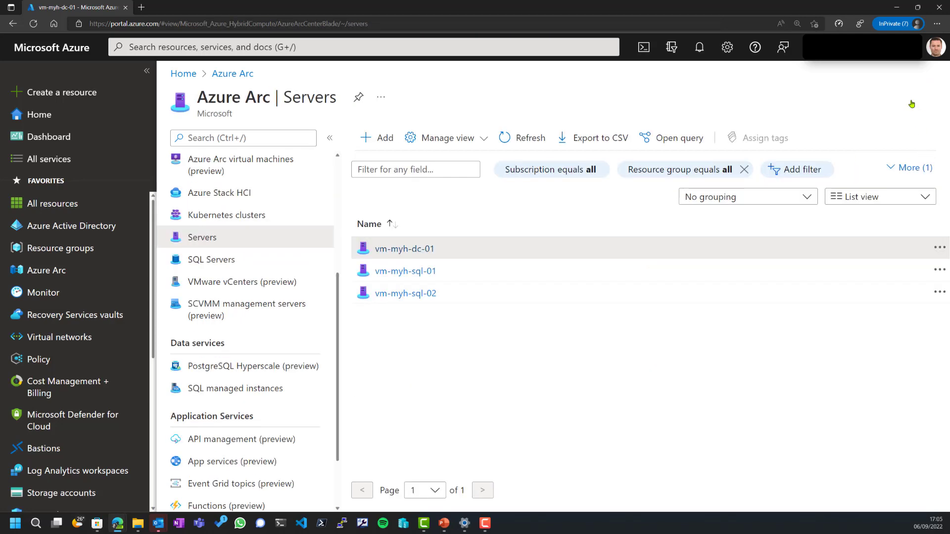
left_click(398, 246)
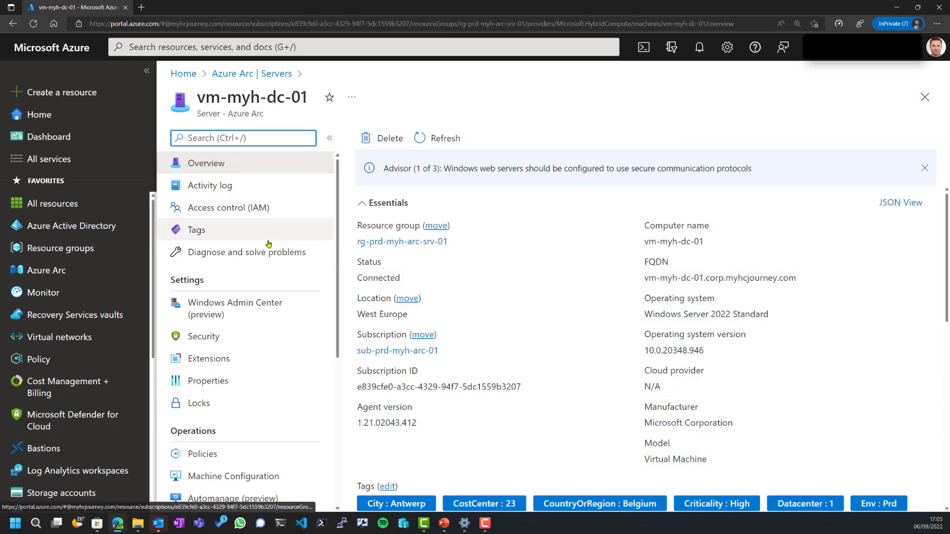
Step: Review the extensions installed on the vm-myh-dc-01 server and its Defender for Cloud security recommendations
left_click(243, 360)
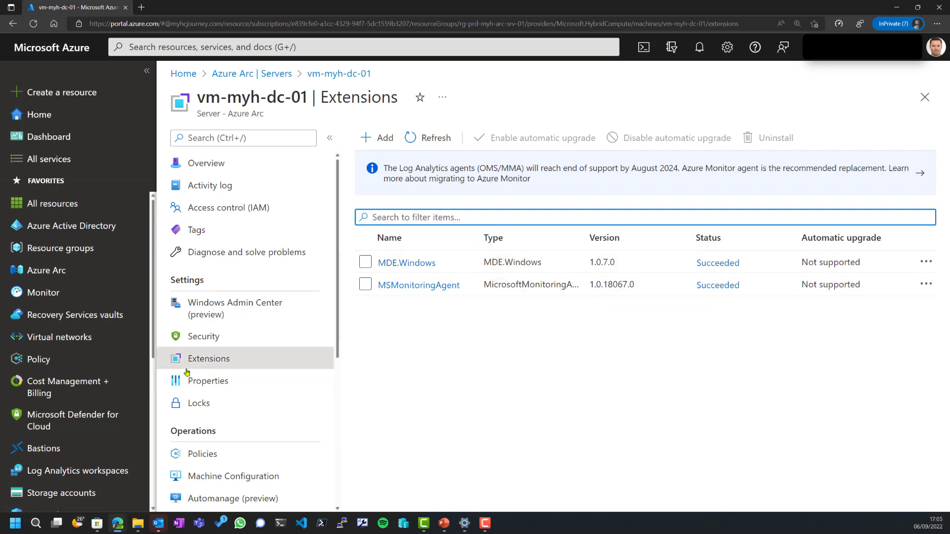
left_click(210, 340)
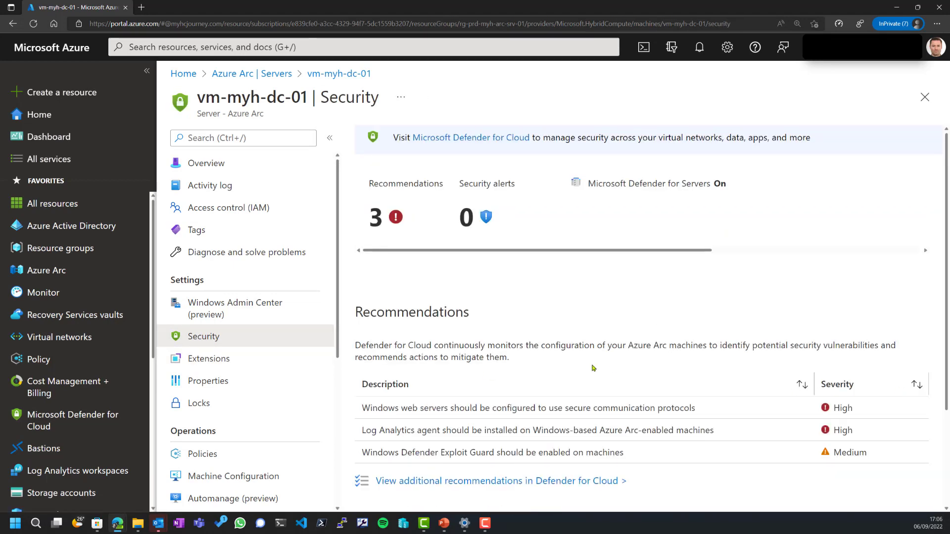
scroll(752, 346, "down", 3)
scroll(632, 386, "up", 1)
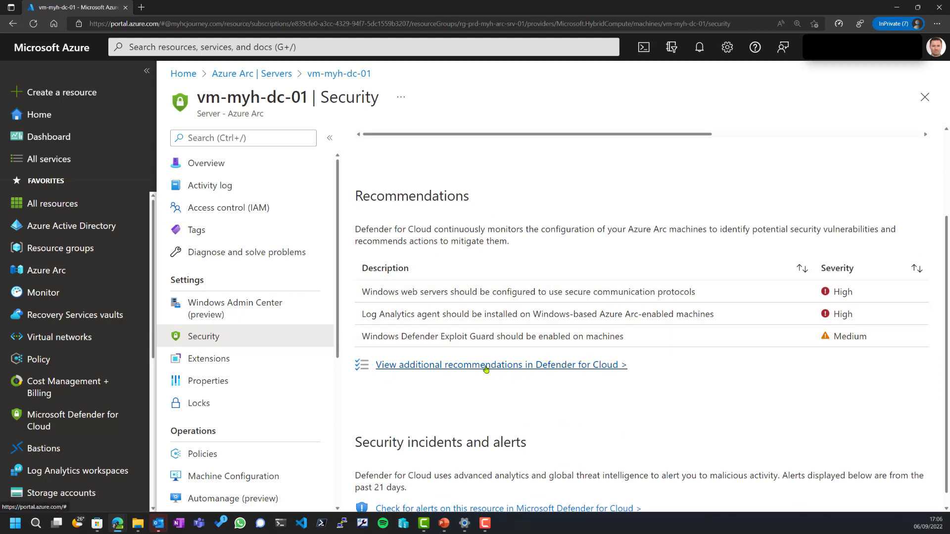
Step: View the software inventory of the vm-myh-dc-01 server and its change tracking data
scroll(296, 312, "down", 2)
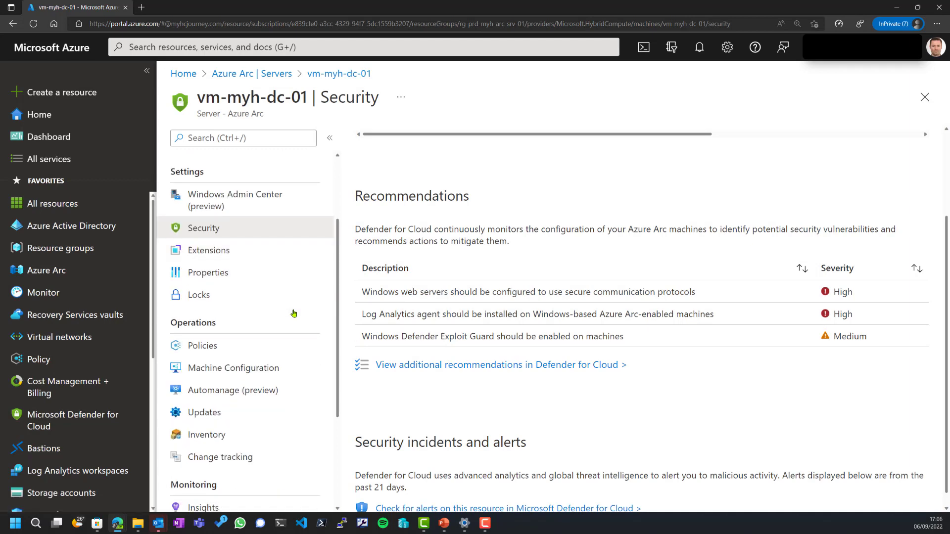
left_click(200, 437)
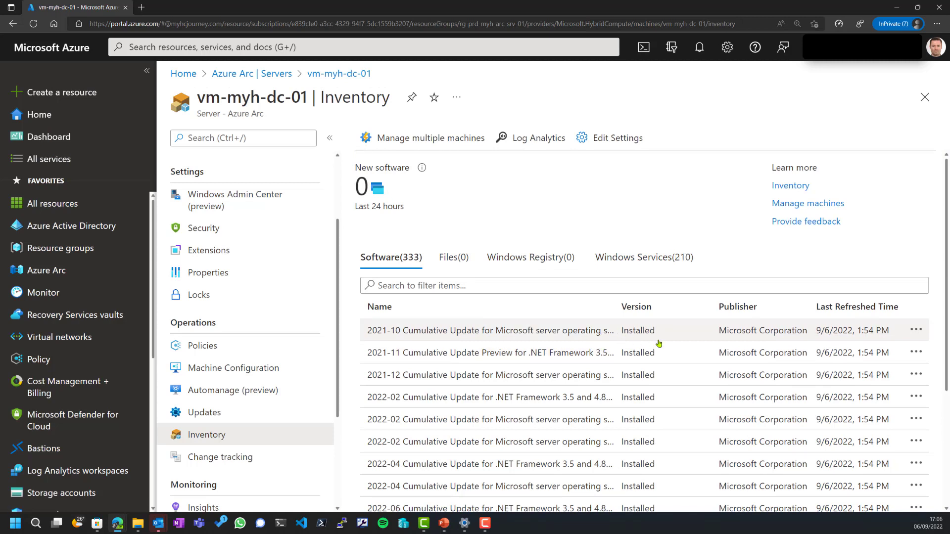
left_click(228, 458)
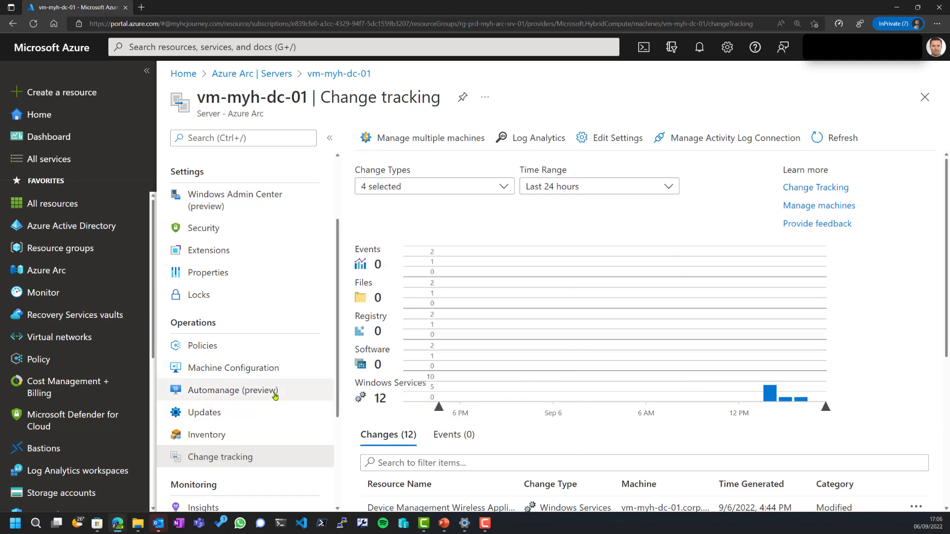
Step: Check the resource health and health history of the vm-myh-dc-01 server
scroll(276, 384, "down", 3)
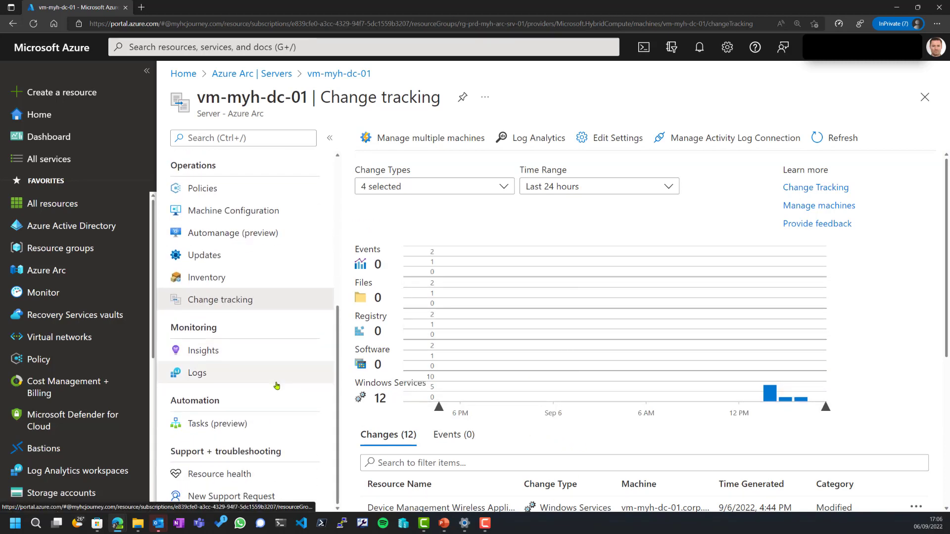
left_click(225, 474)
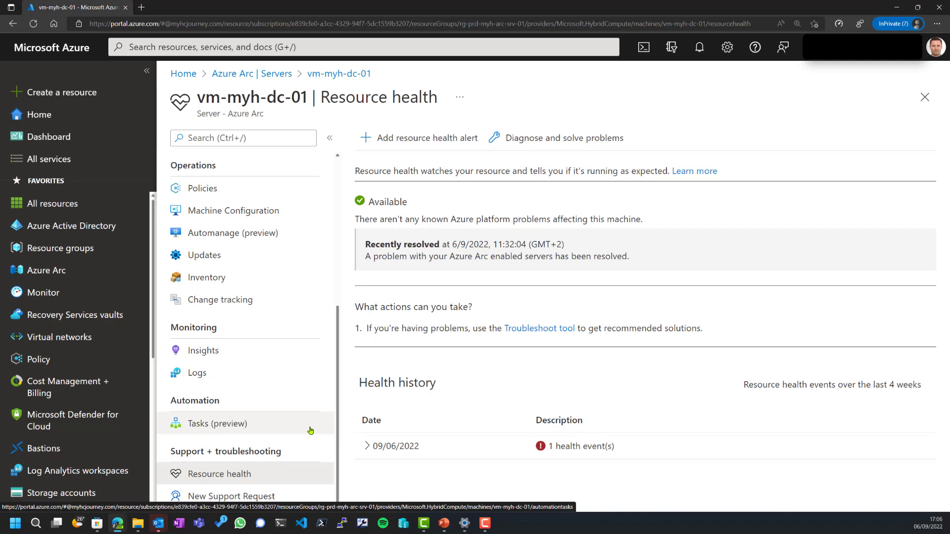
scroll(297, 371, "up", 5)
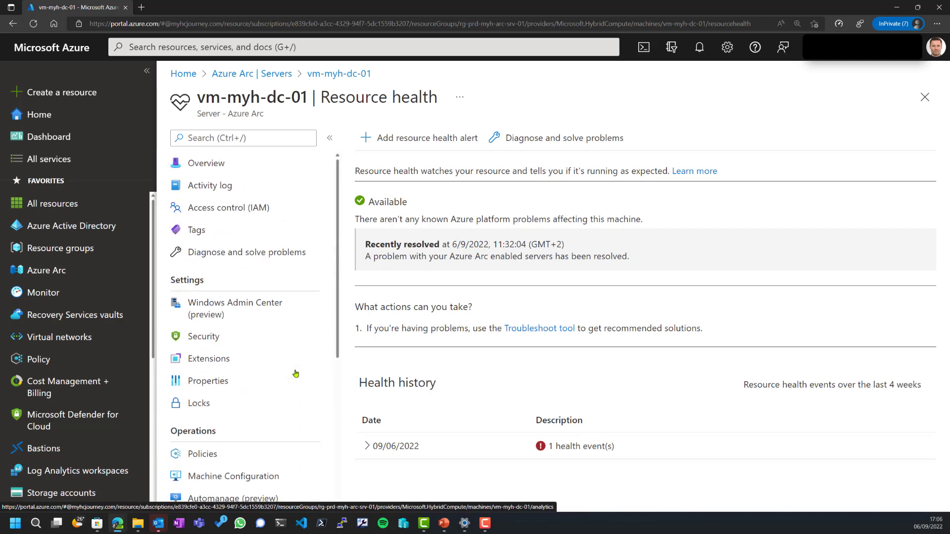